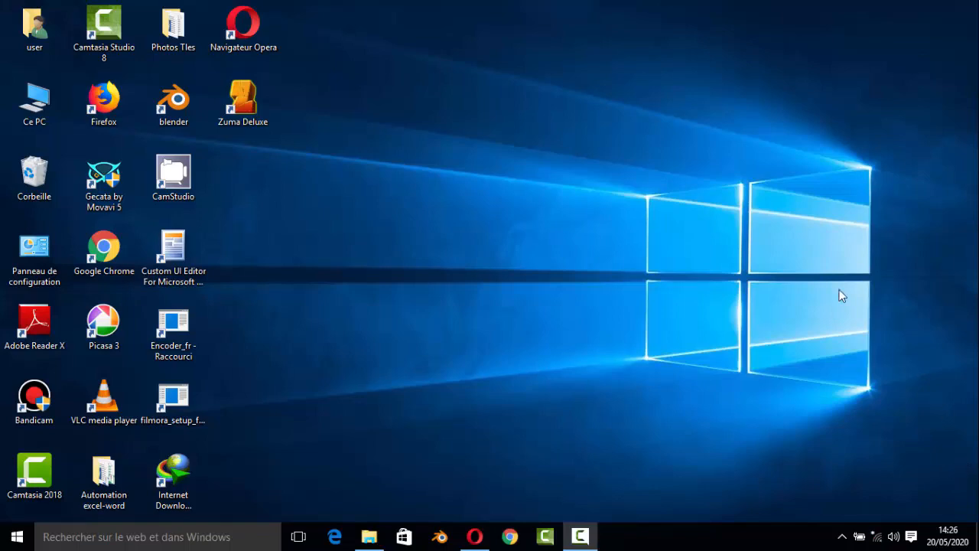
# Open the Lettre de felicitation Word document from the Automation excel-word folder on the desktop
pyautogui.doubleClick(107, 478)
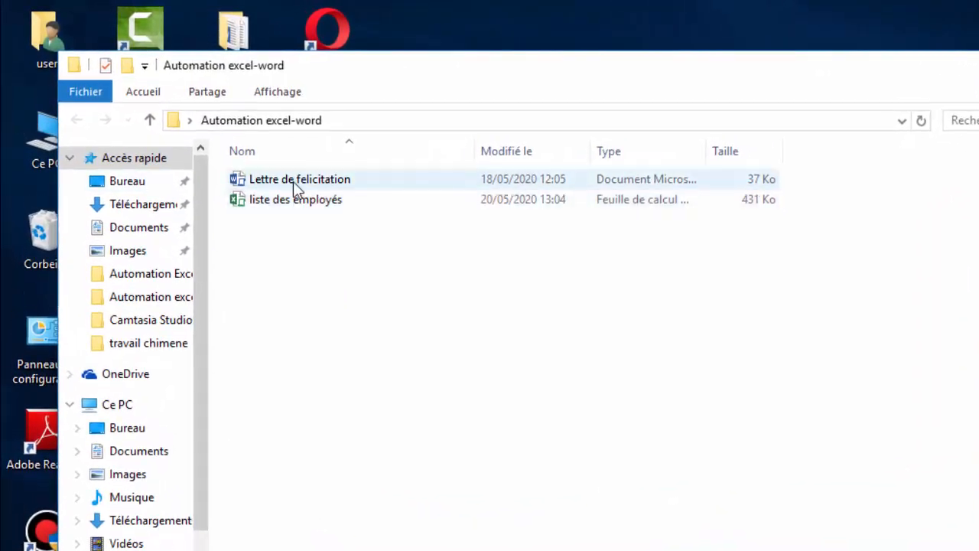
pyautogui.doubleClick(272, 165)
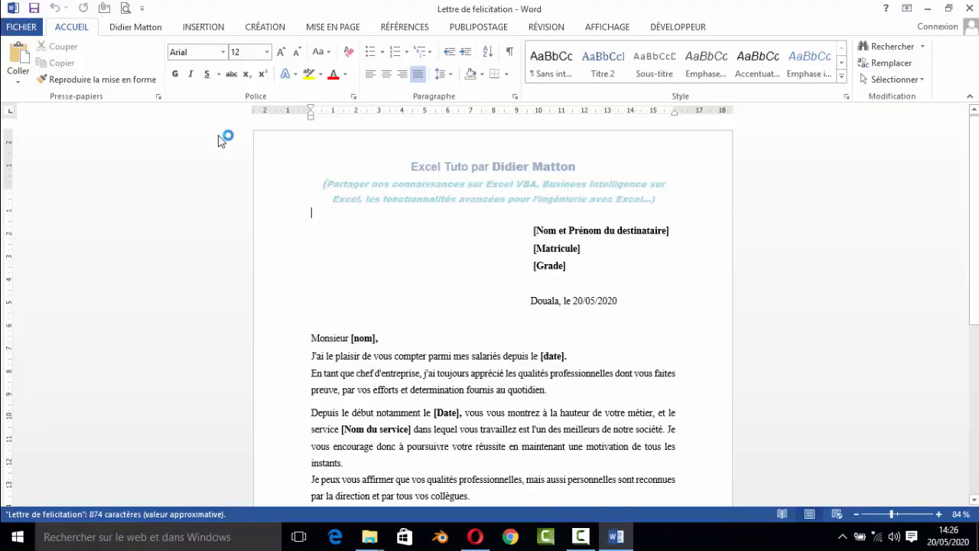
pyautogui.moveTo(974, 196); pyautogui.dragTo(970, 127)
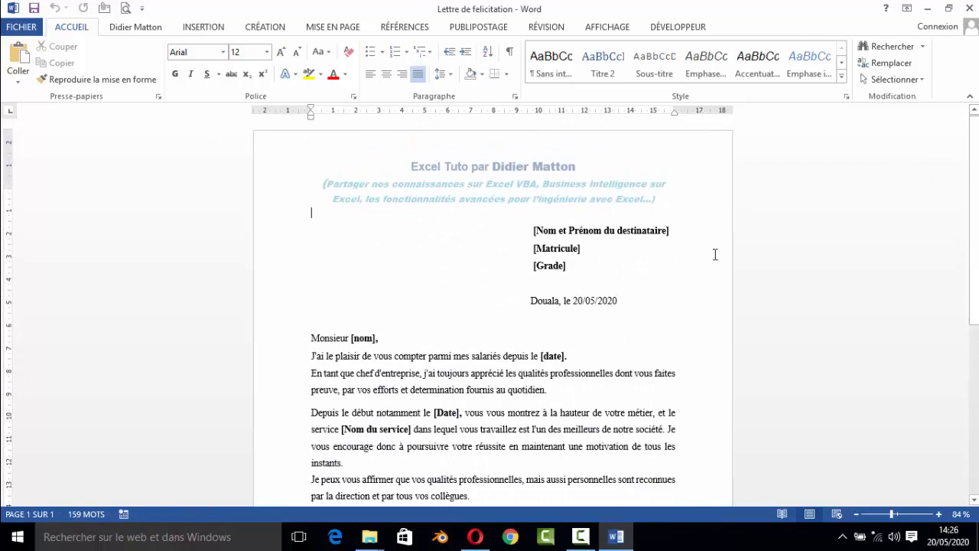
# Open the liste des employés workbook in Excel from the Automation excel-word folder
pyautogui.moveTo(382, 536)
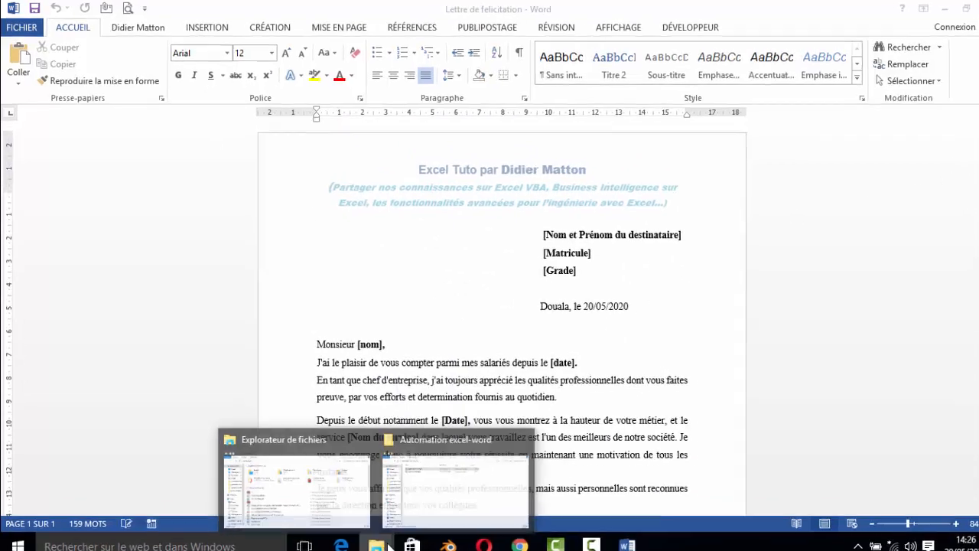
pyautogui.click(456, 486)
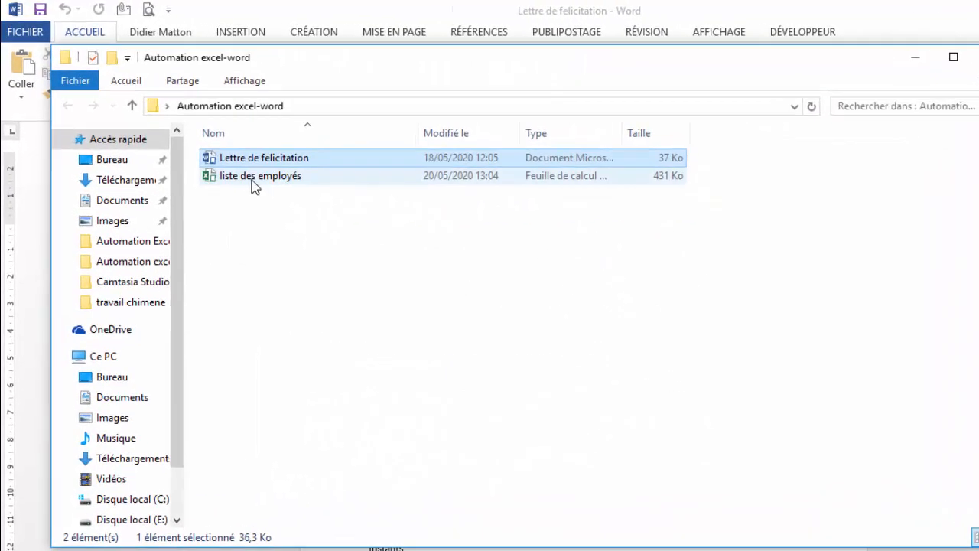
pyautogui.click(217, 159)
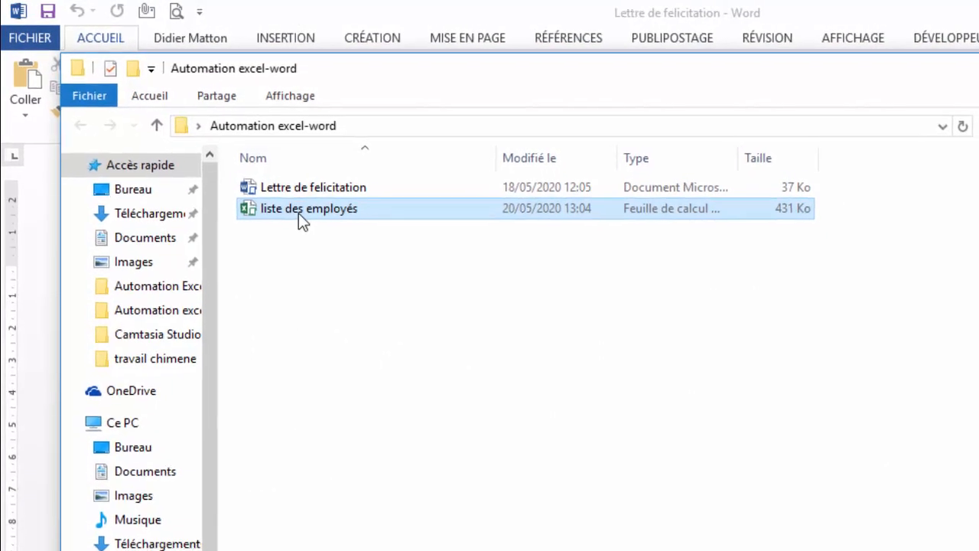
pyautogui.doubleClick(312, 219)
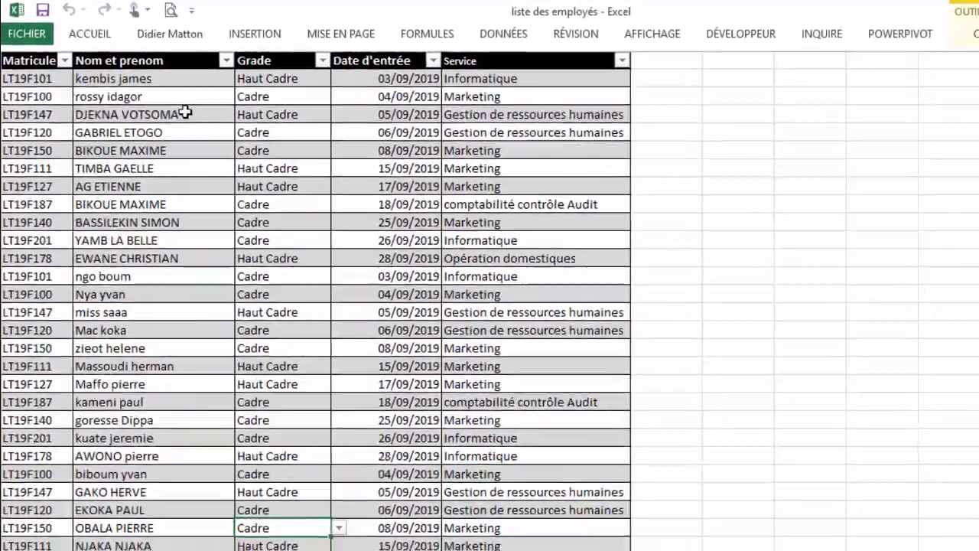
# Compare the columns of the employee table with the bracketed placeholders in the Word congratulation letter
pyautogui.click(208, 136)
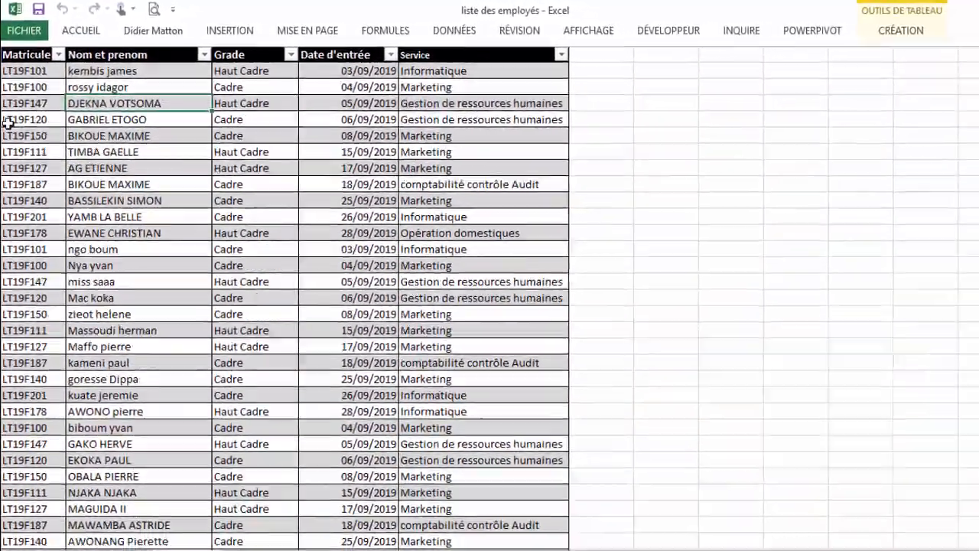
pyautogui.click(4, 157)
pyautogui.click(110, 207)
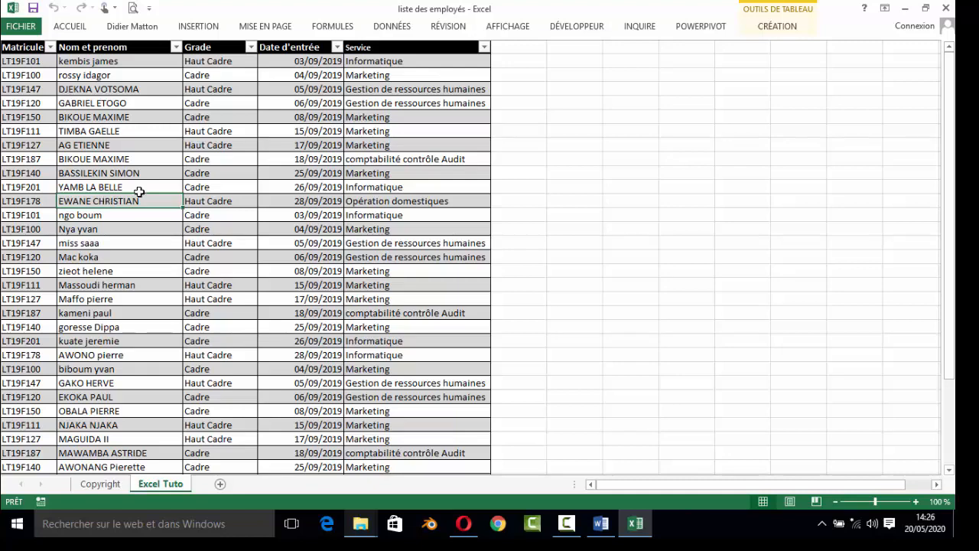
pyautogui.moveTo(601, 523)
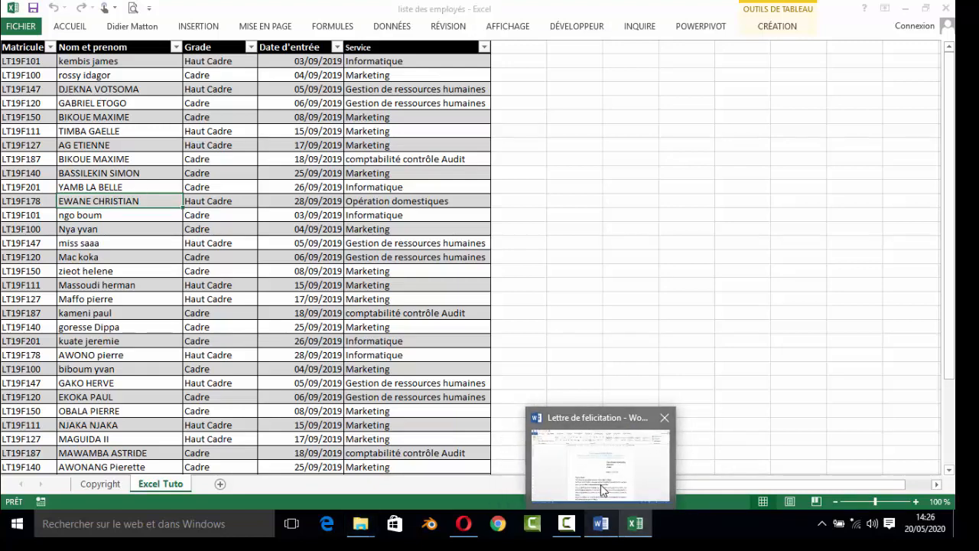
pyautogui.click(602, 494)
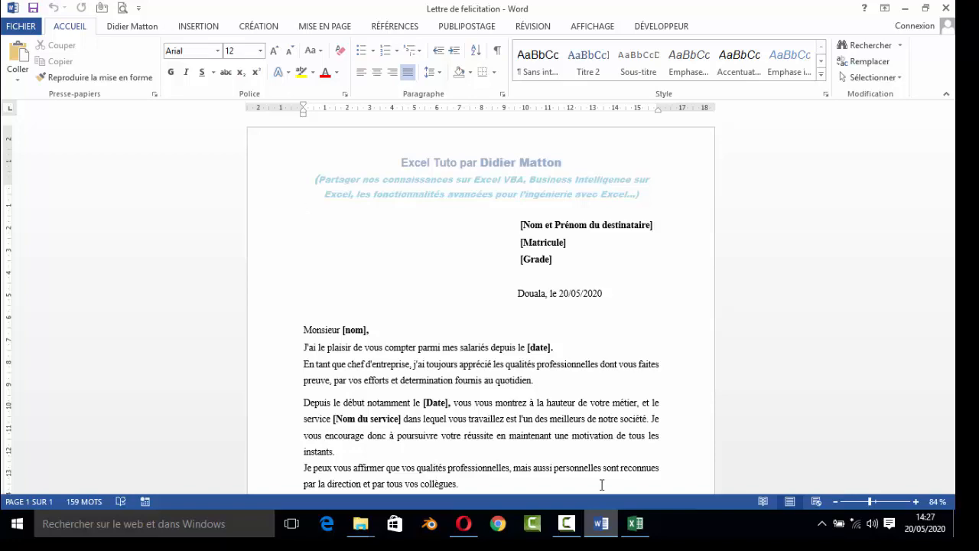
pyautogui.click(635, 523)
pyautogui.click(337, 367)
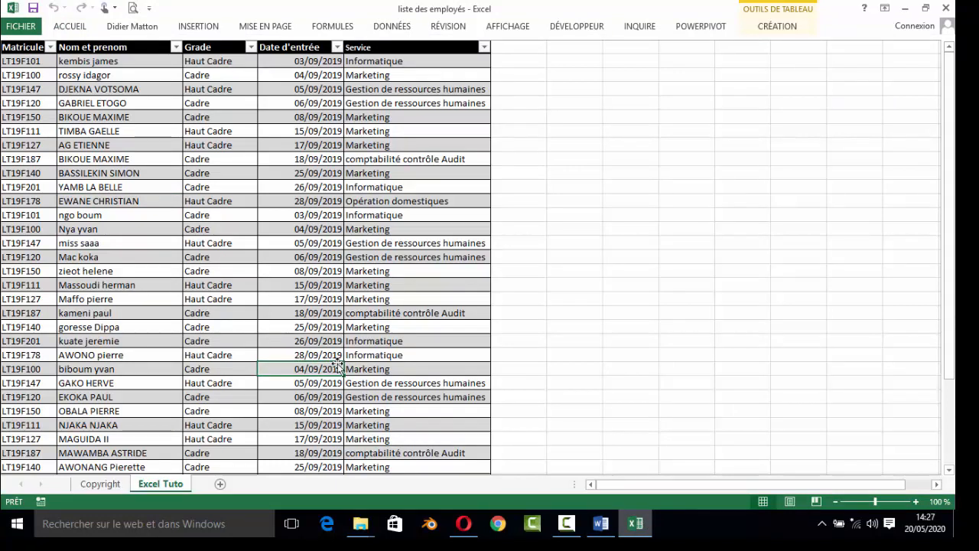
pyautogui.click(602, 525)
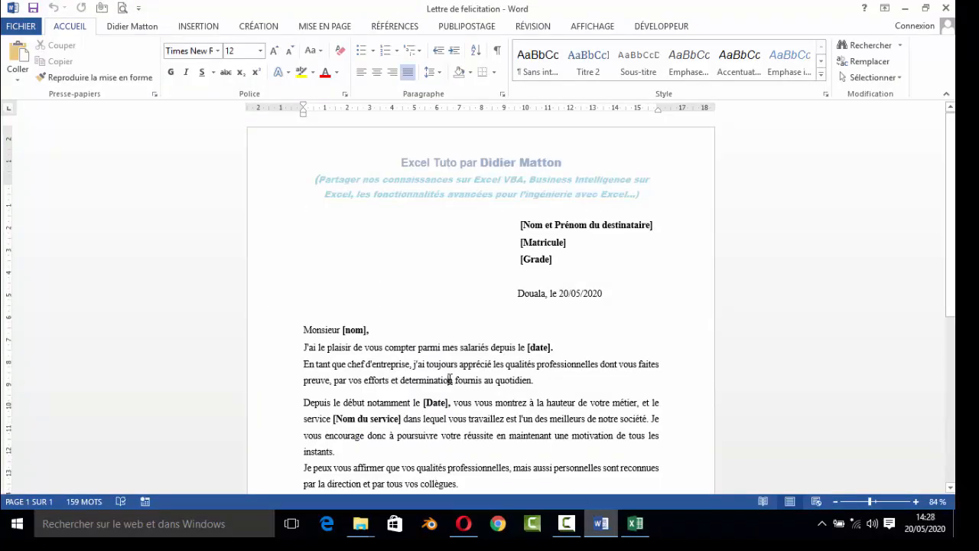
# Use the existing liste des employés workbook in the desktop's Automation excel-word folder as the letter's mail merge recipient list
pyautogui.click(475, 30)
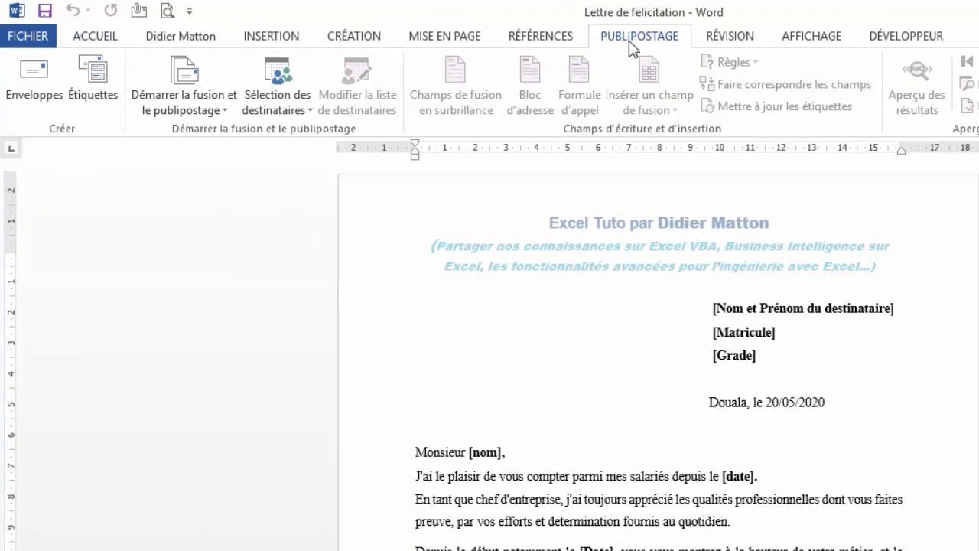
pyautogui.click(279, 84)
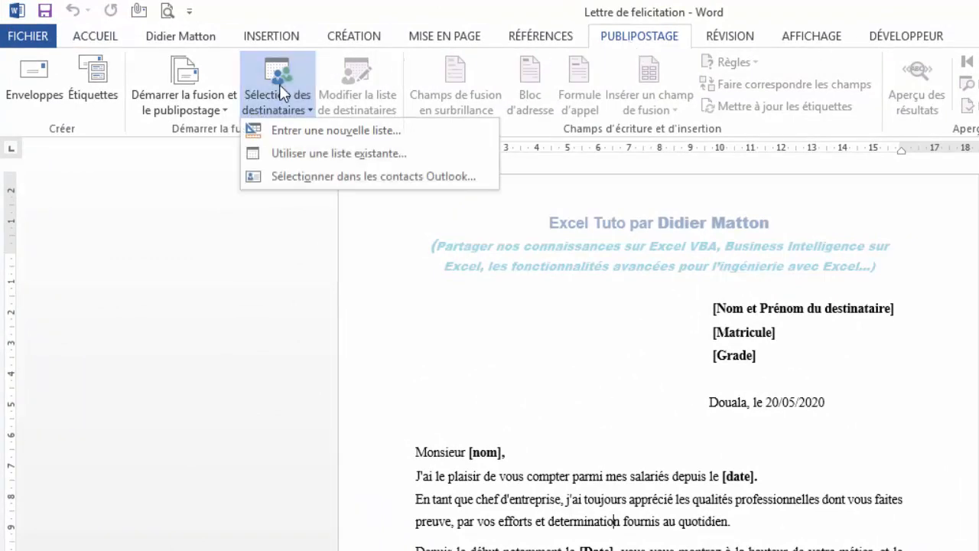
pyautogui.click(297, 154)
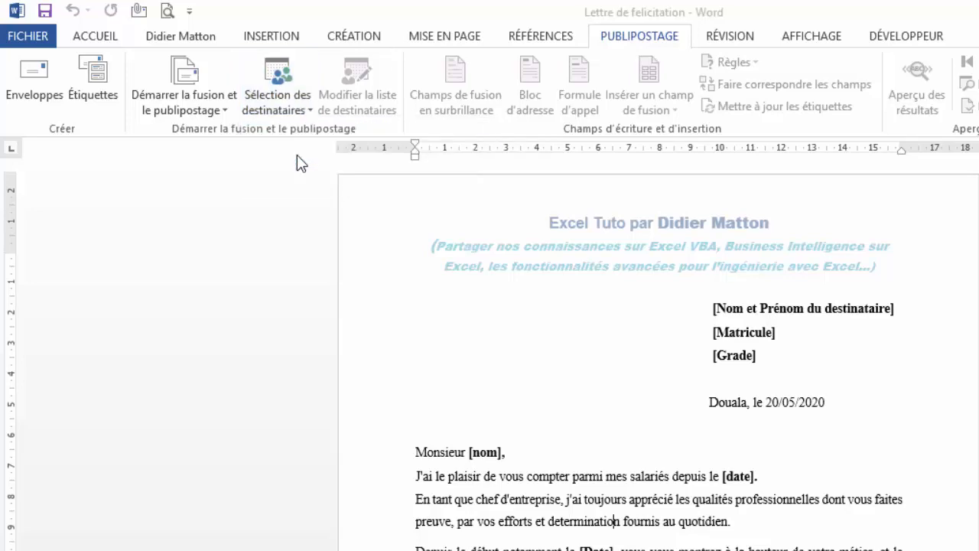
pyautogui.click(113, 170)
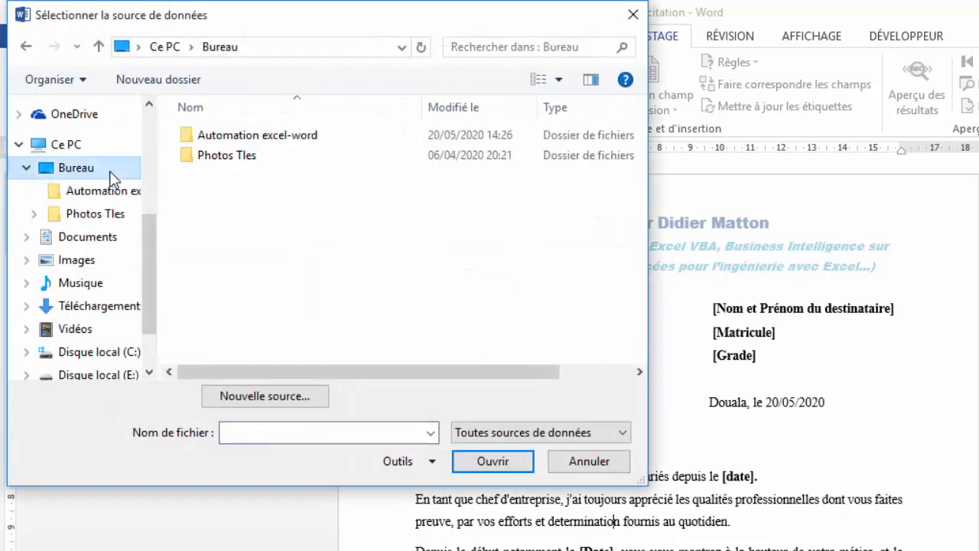
pyautogui.doubleClick(215, 145)
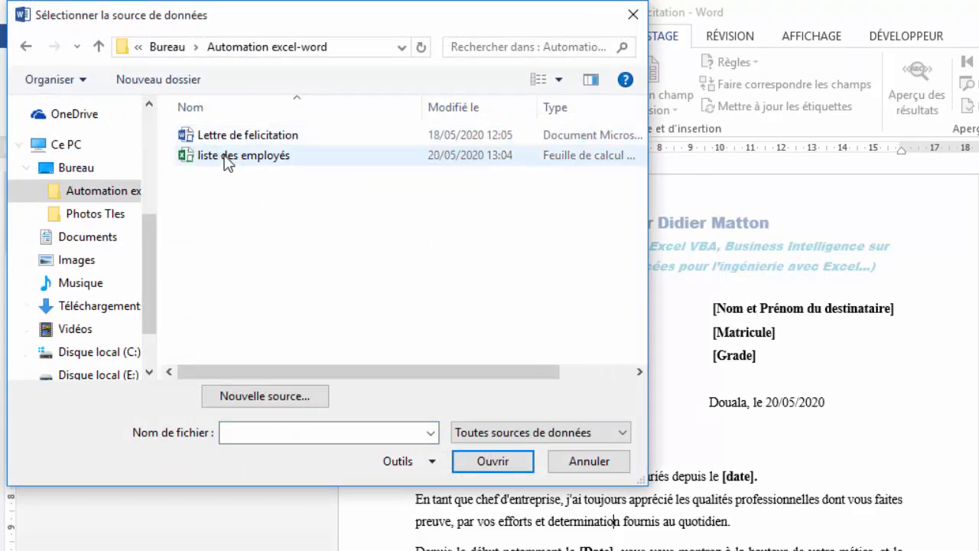
pyautogui.click(227, 157)
pyautogui.click(486, 457)
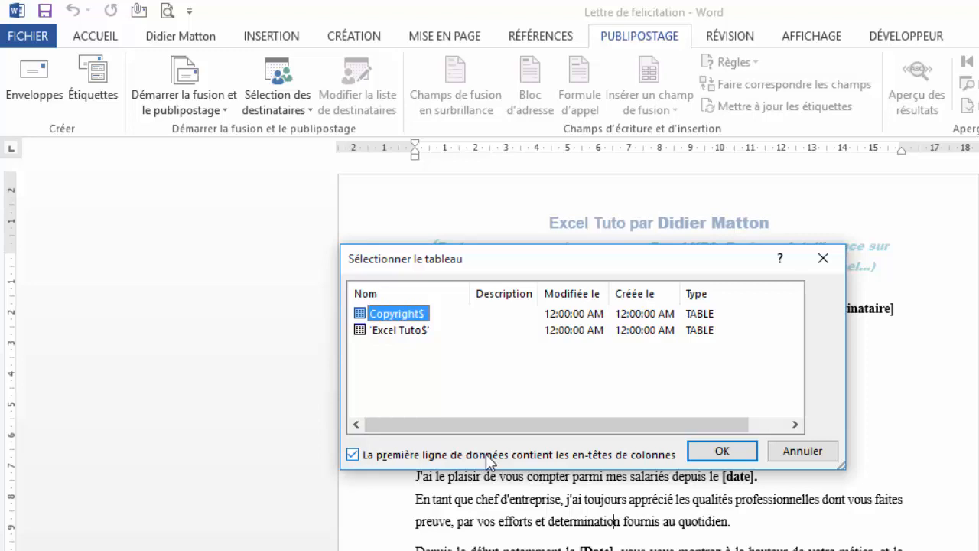
# Check the employee sheet in Excel and choose the 'Excel Tuto$' table as the mail merge source in Word
pyautogui.click(387, 332)
pyautogui.click(392, 313)
pyautogui.click(395, 332)
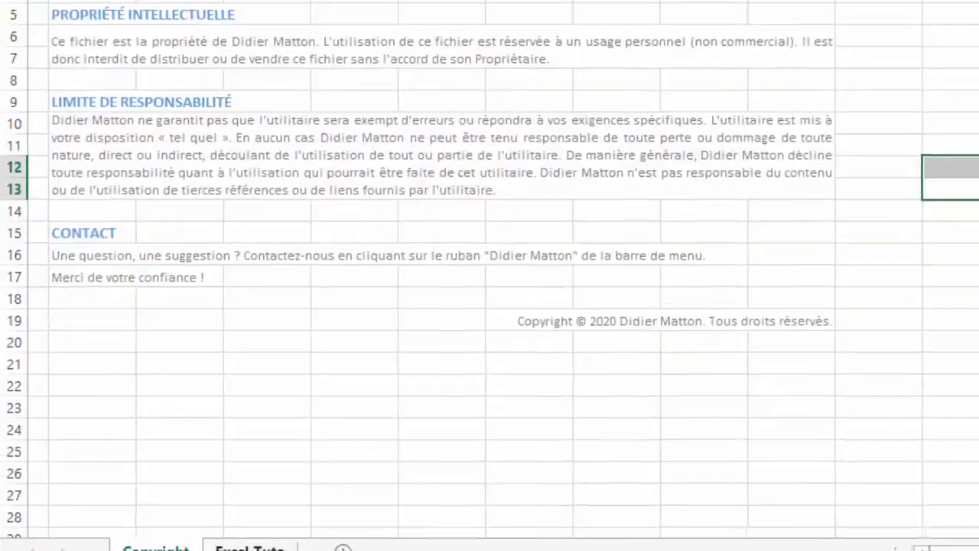
pyautogui.click(260, 528)
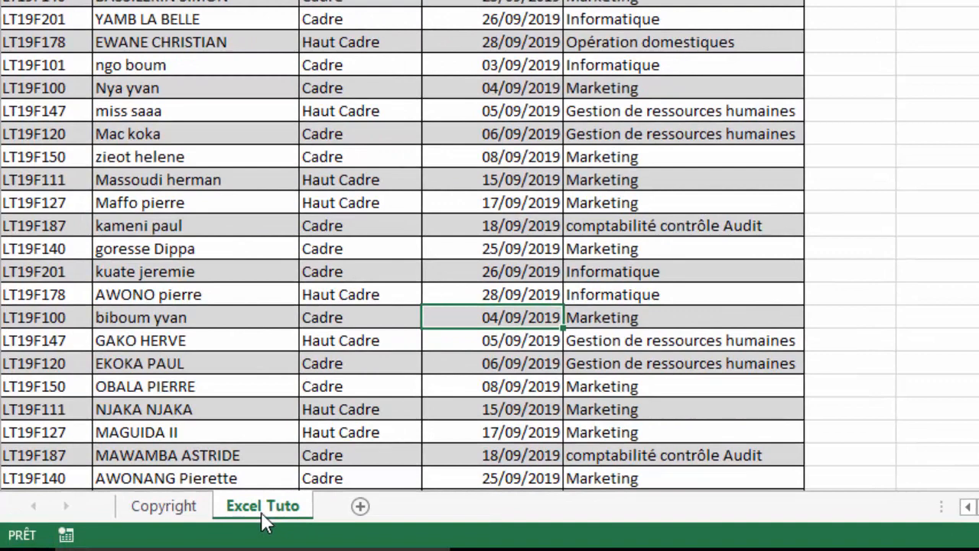
pyautogui.click(229, 337)
pyautogui.click(239, 250)
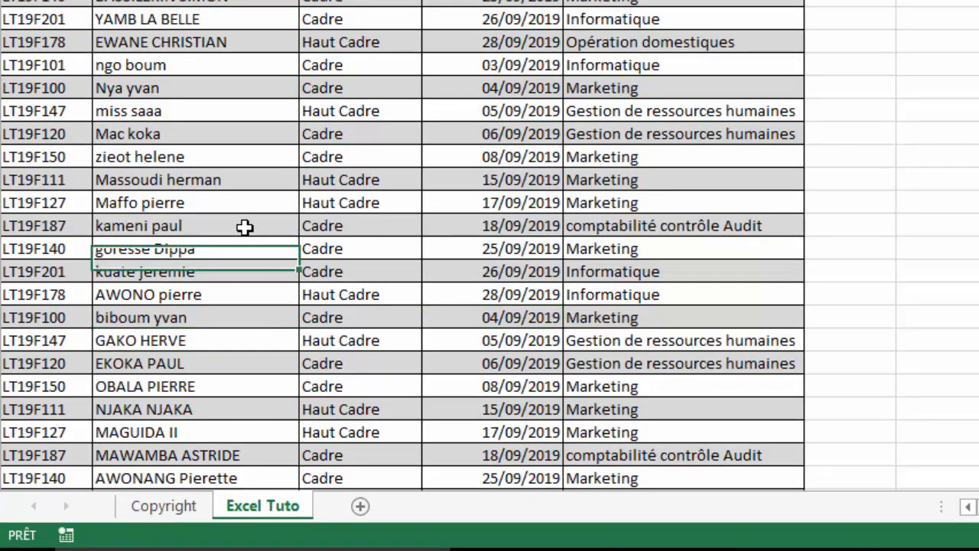
pyautogui.click(245, 226)
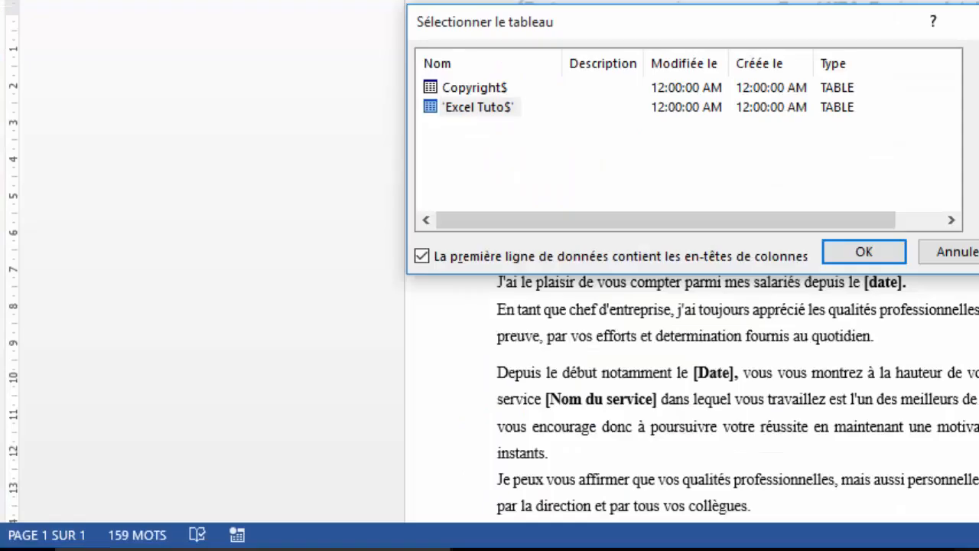
pyautogui.click(478, 107)
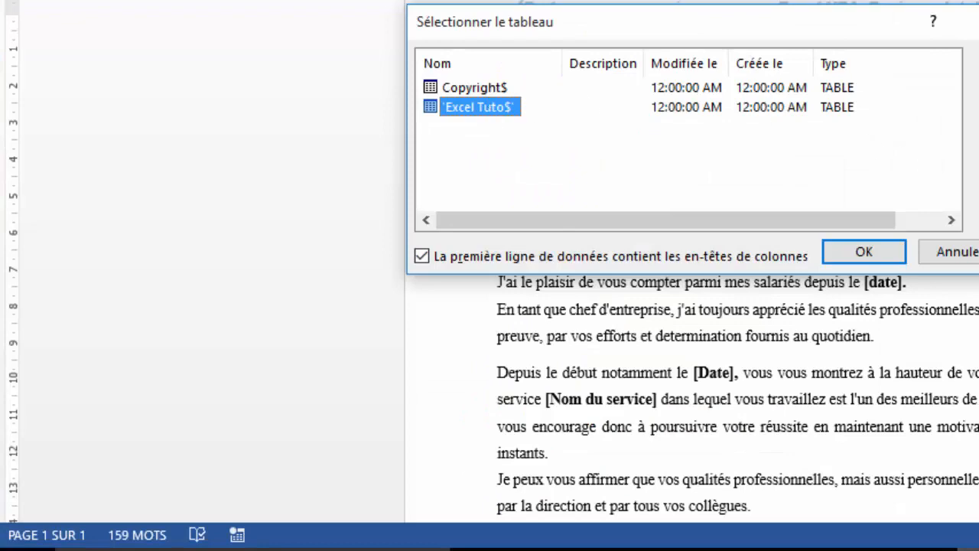
pyautogui.click(872, 257)
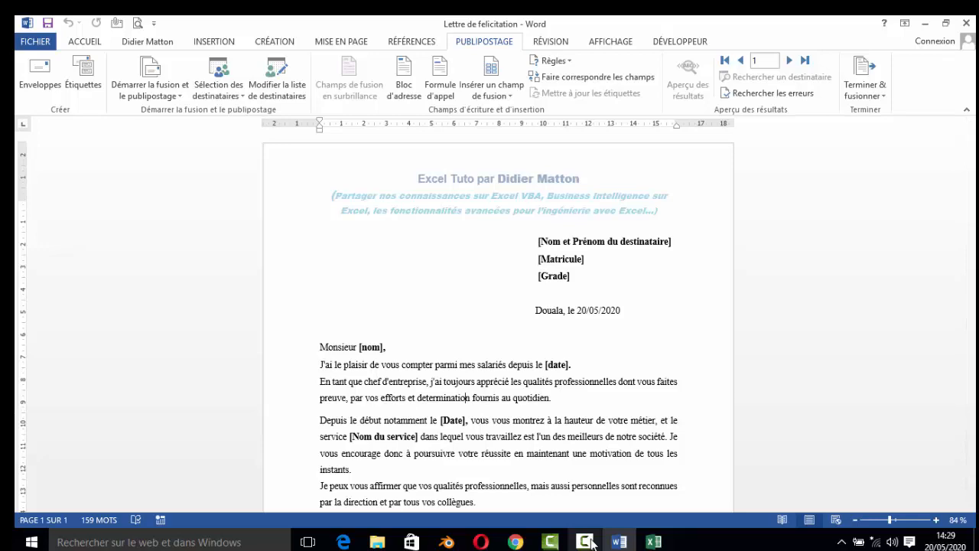
# Compare the available merge fields in Word with the header row of the employee table in Excel
pyautogui.click(507, 95)
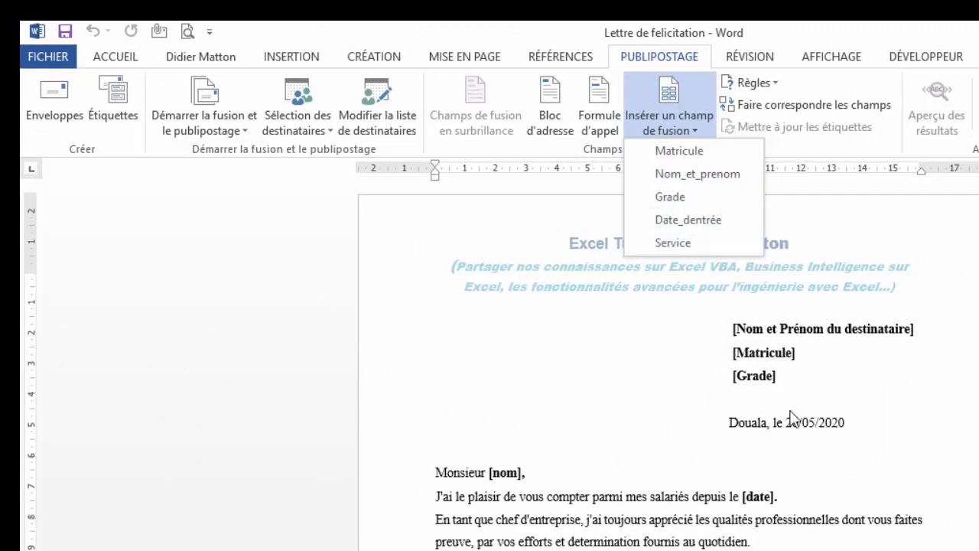
pyautogui.hotkey('alt', 'Tab')
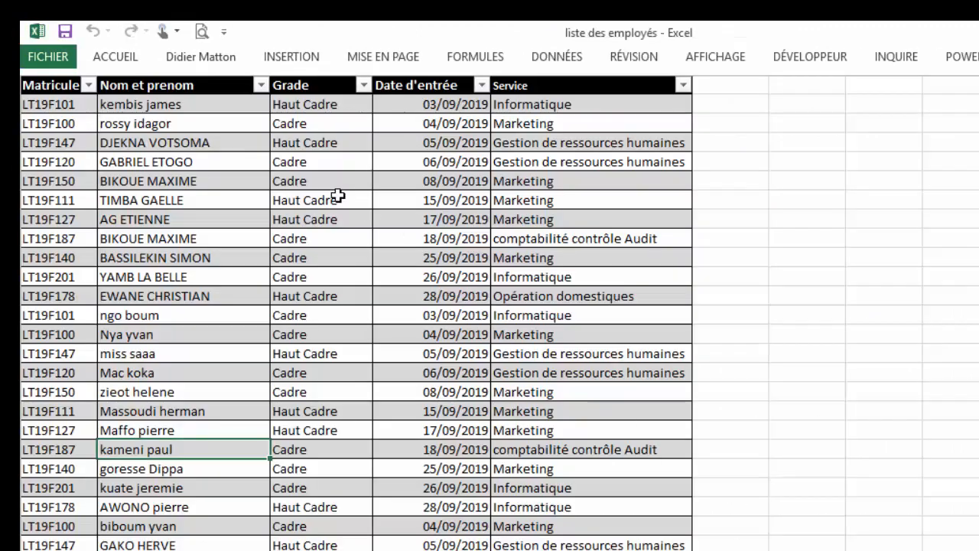
pyautogui.click(25, 85)
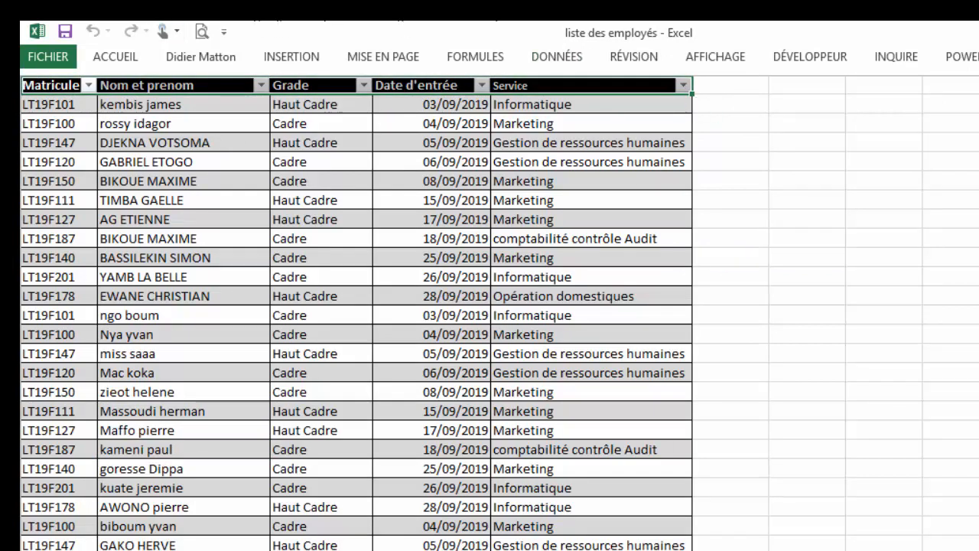
pyautogui.hotkey('alt', 'Tab')
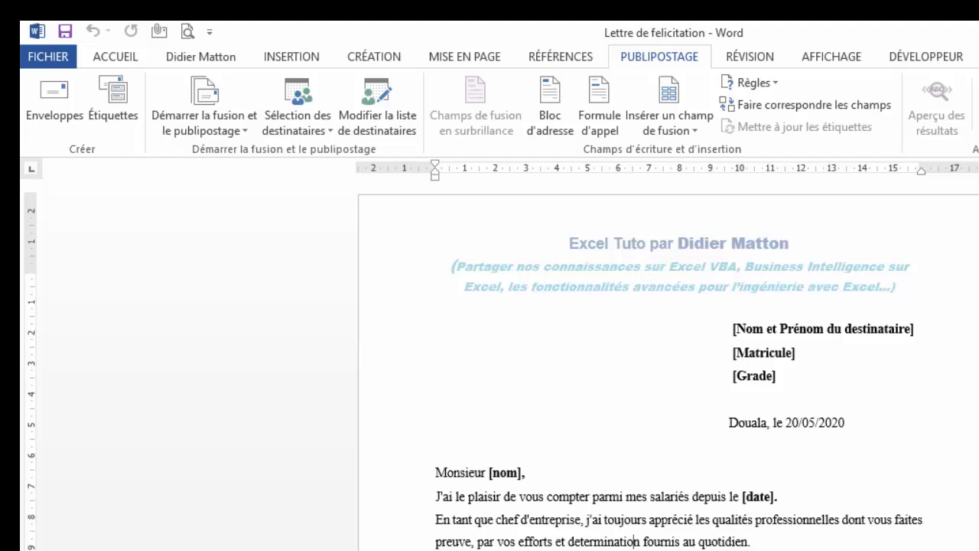
# Replace the [Nom et Prénom du destinataire] and [Matricule] placeholders with the Nom_et_prenom and Matricule merge fields
pyautogui.click(916, 329)
pyautogui.moveTo(918, 328); pyautogui.dragTo(734, 333)
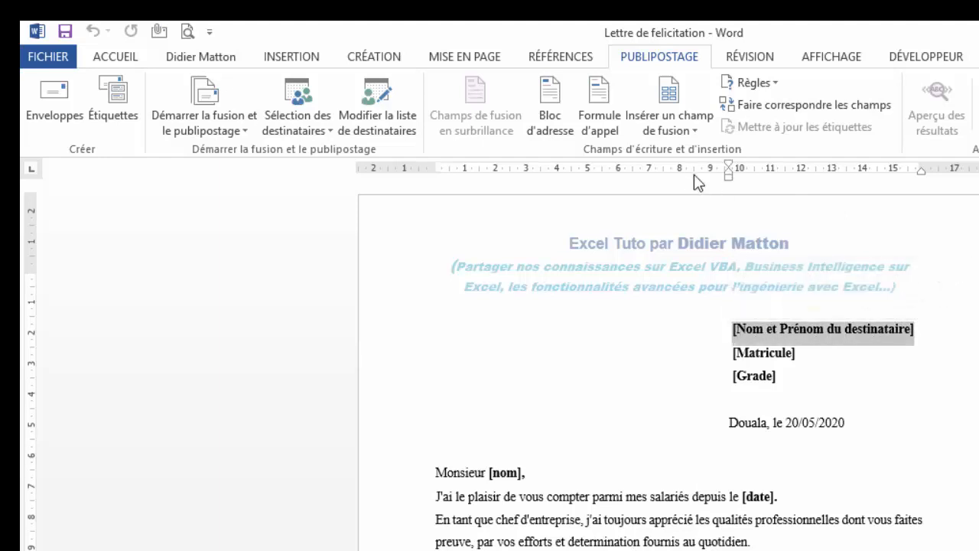
pyautogui.click(700, 132)
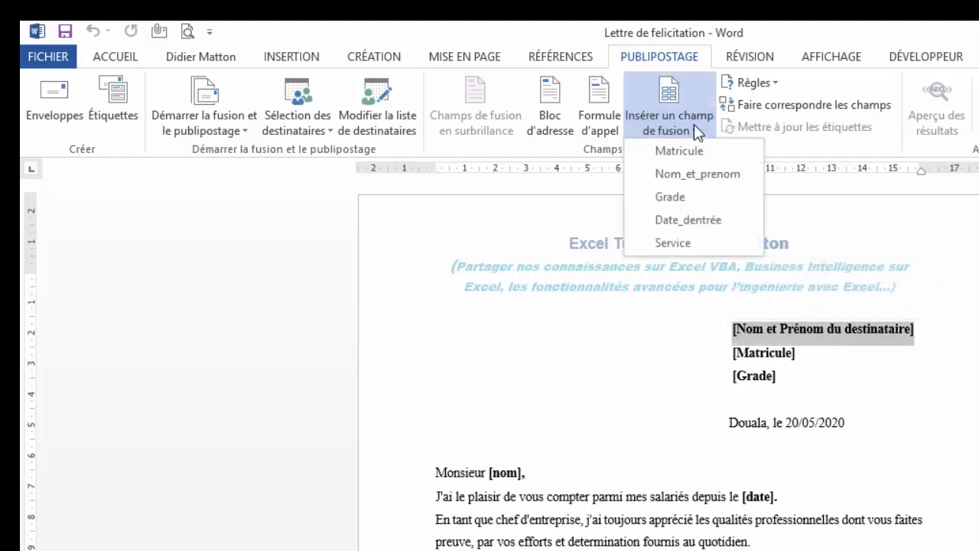
pyautogui.click(692, 175)
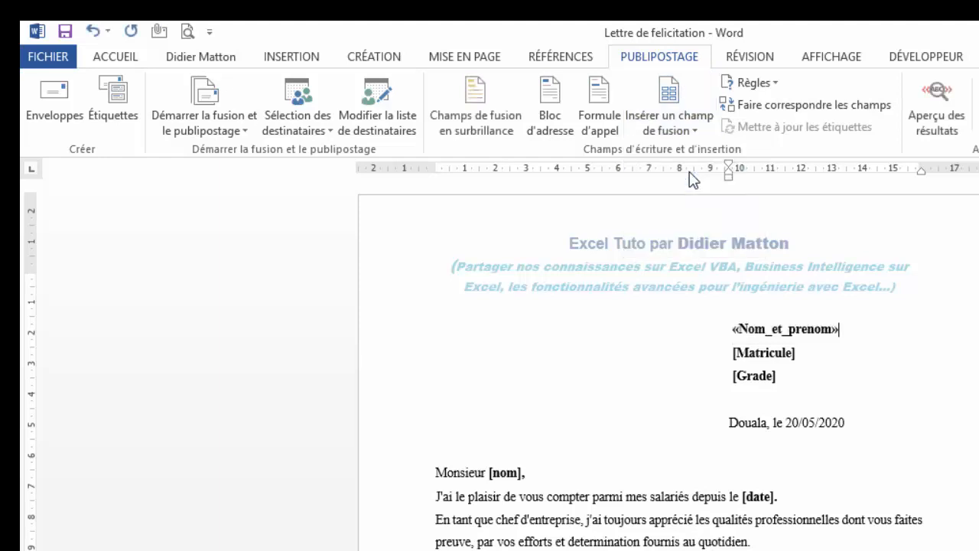
pyautogui.moveTo(803, 354); pyautogui.dragTo(732, 352)
pyautogui.click(673, 131)
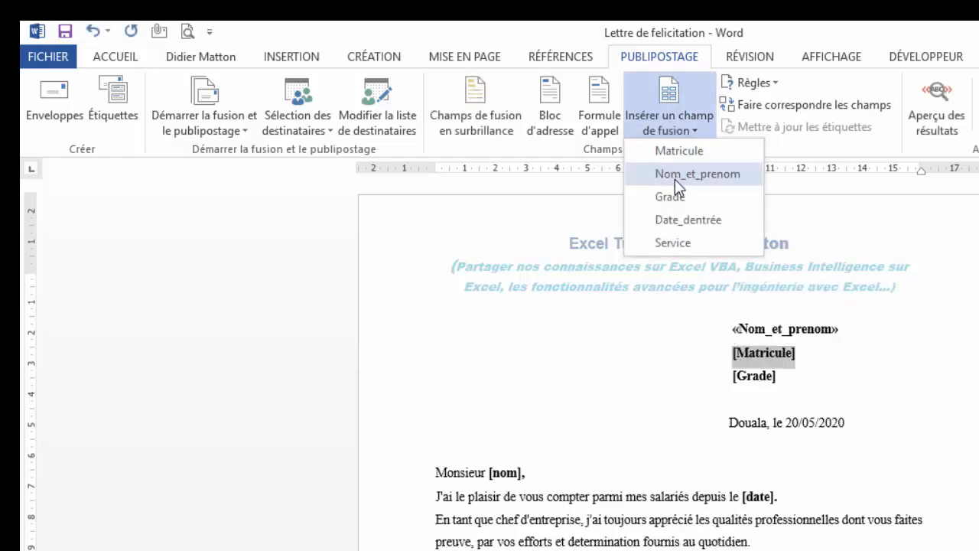
pyautogui.click(678, 153)
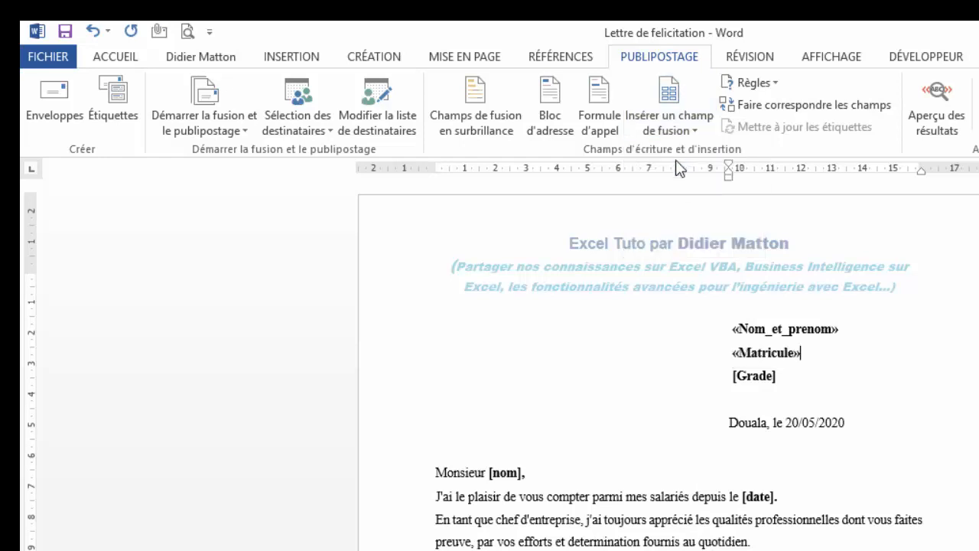
# Replace the [Grade] placeholder with the Grade merge field and the [nom placeholder text after Monsieur with the Nom_et_prenom field
pyautogui.click(773, 375)
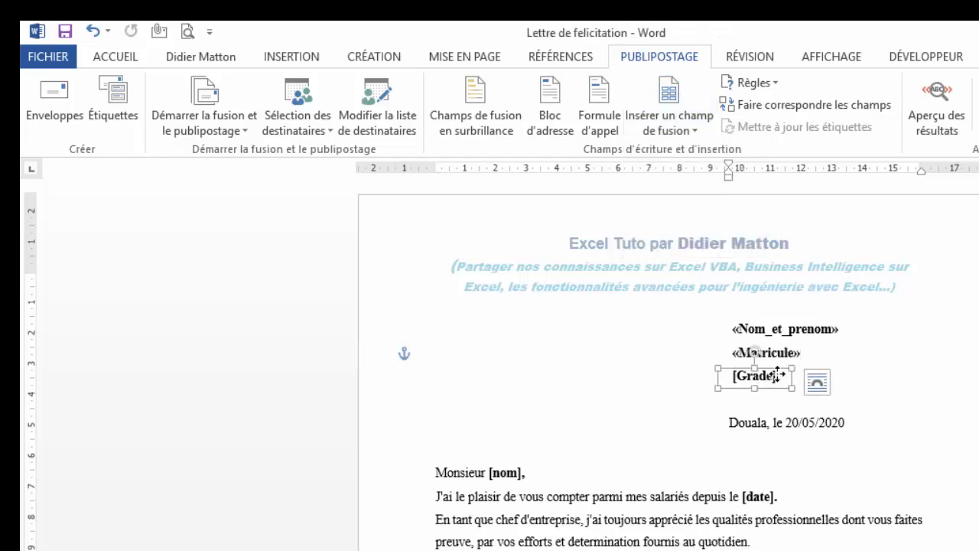
pyautogui.moveTo(758, 376); pyautogui.dragTo(733, 378)
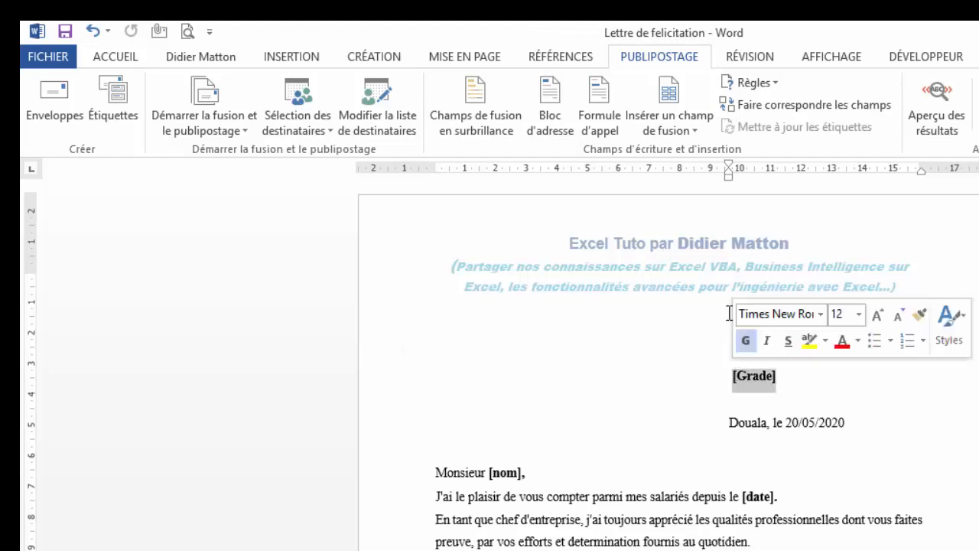
pyautogui.click(690, 130)
pyautogui.click(683, 193)
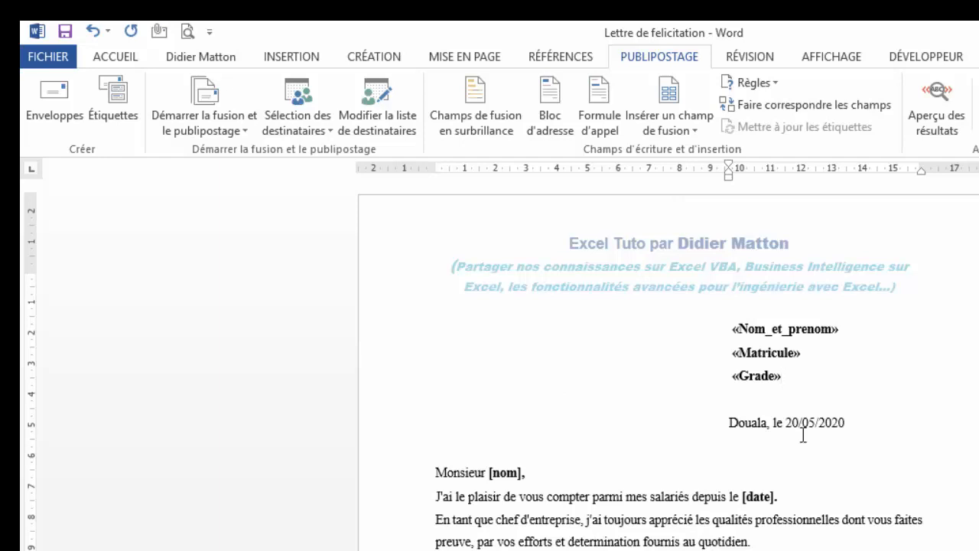
pyautogui.moveTo(518, 473); pyautogui.dragTo(489, 474)
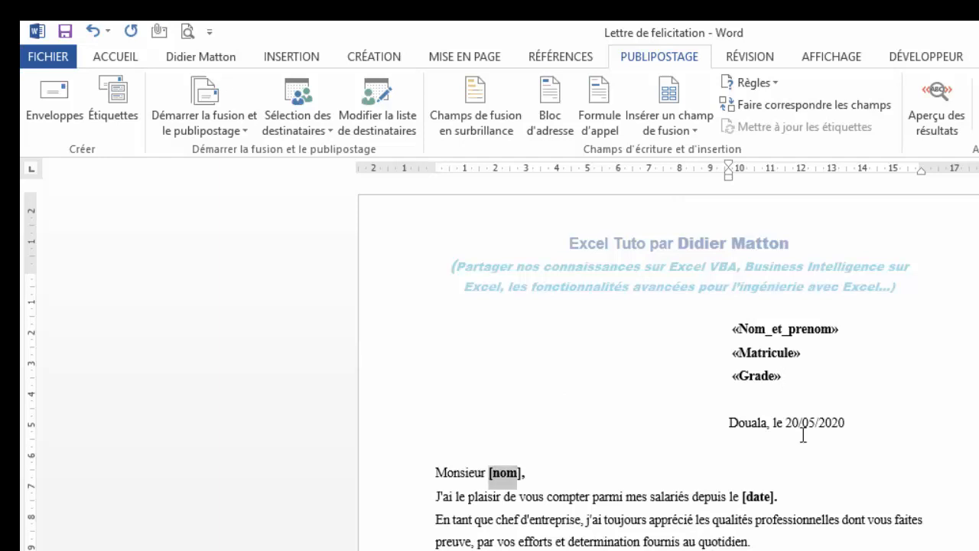
pyautogui.click(670, 123)
pyautogui.click(696, 173)
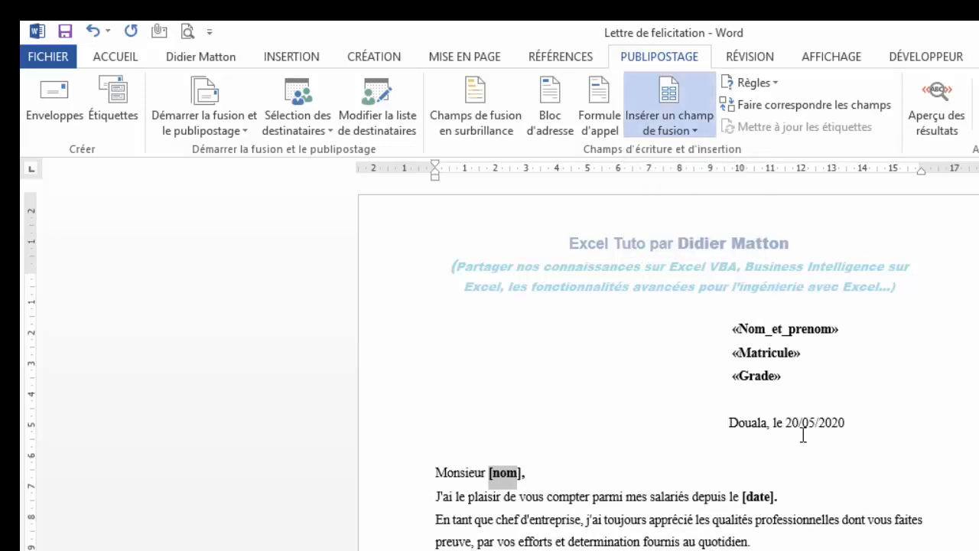
# Replace the [date] and [Date] placeholders in the letter body with the Date_dentrée merge field, followed by a period and a comma respectively
pyautogui.moveTo(778, 498); pyautogui.dragTo(740, 497)
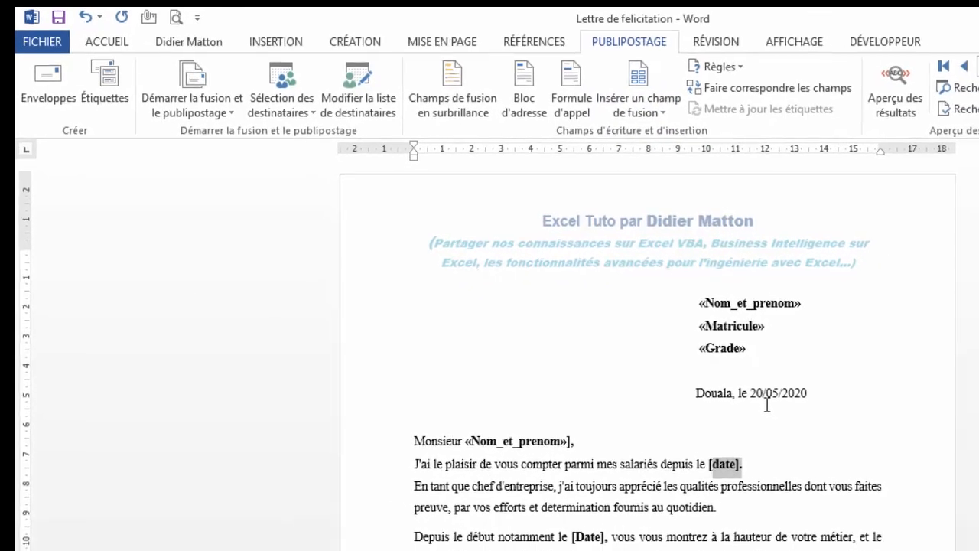
pyautogui.click(627, 96)
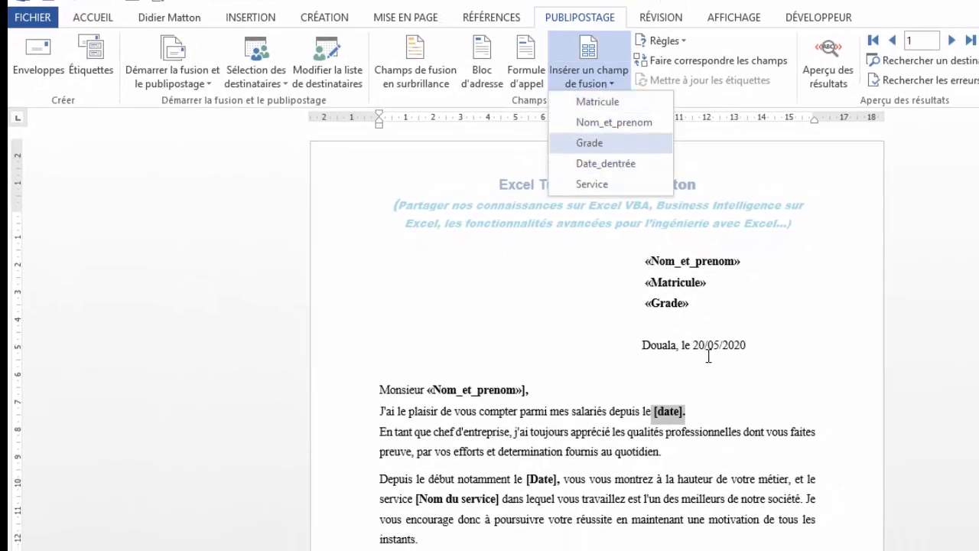
pyautogui.click(605, 163)
pyautogui.write('.')
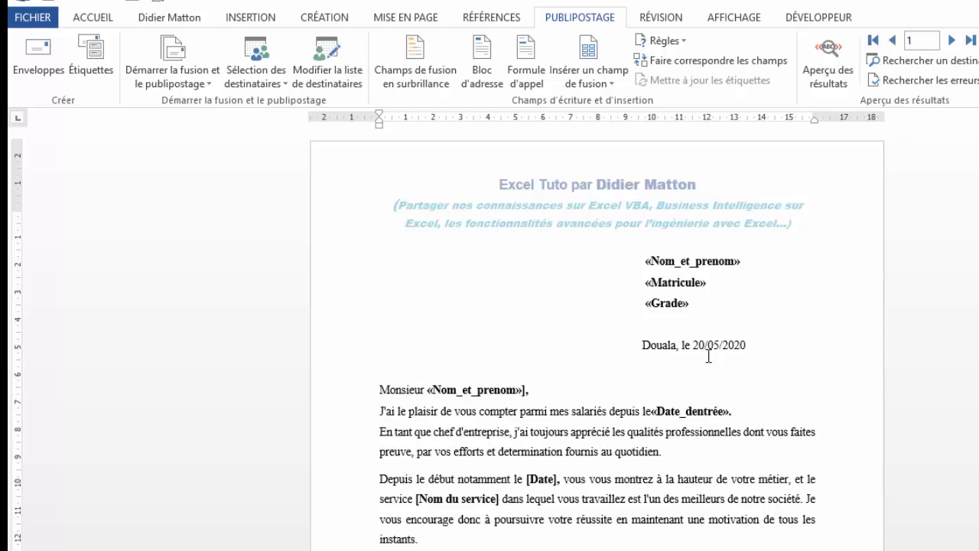
pyautogui.moveTo(559, 479); pyautogui.dragTo(531, 480)
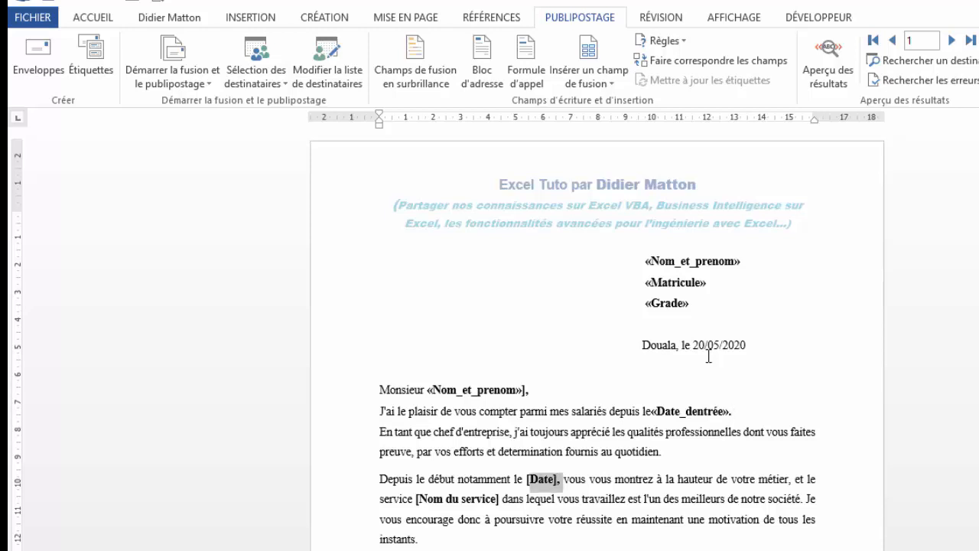
pyautogui.click(588, 76)
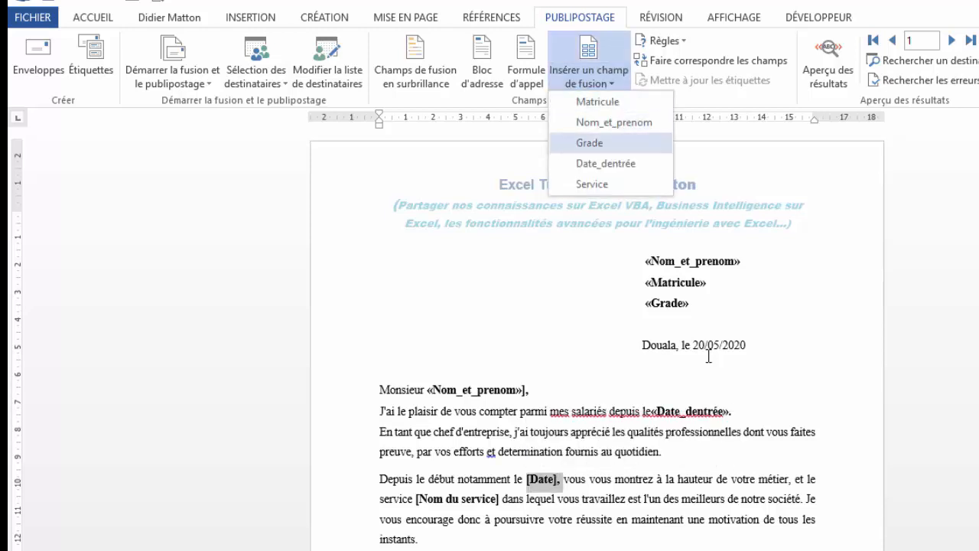
pyautogui.click(606, 163)
pyautogui.write(',')
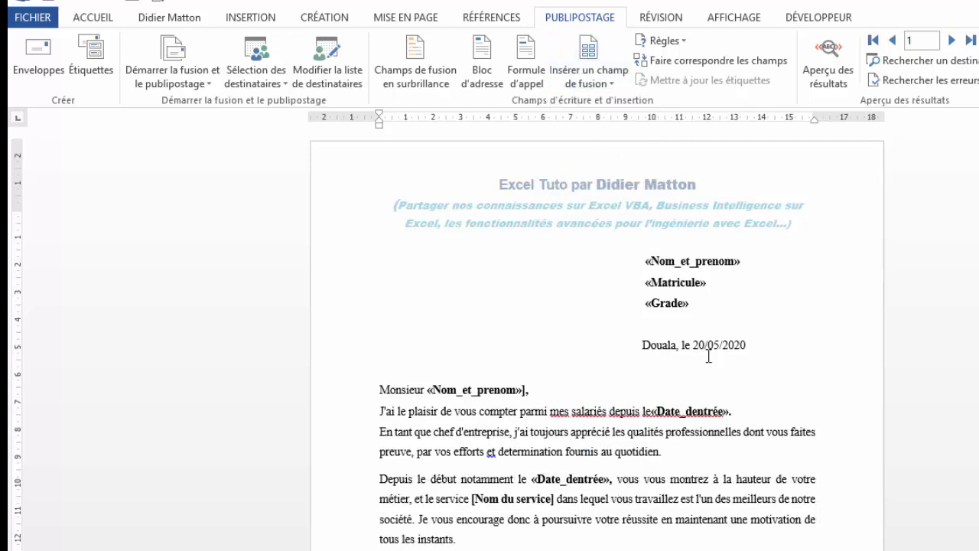
# Replace the [Nom du service] placeholder in the letter body with the Service merge field
pyautogui.moveTo(556, 499); pyautogui.dragTo(475, 499)
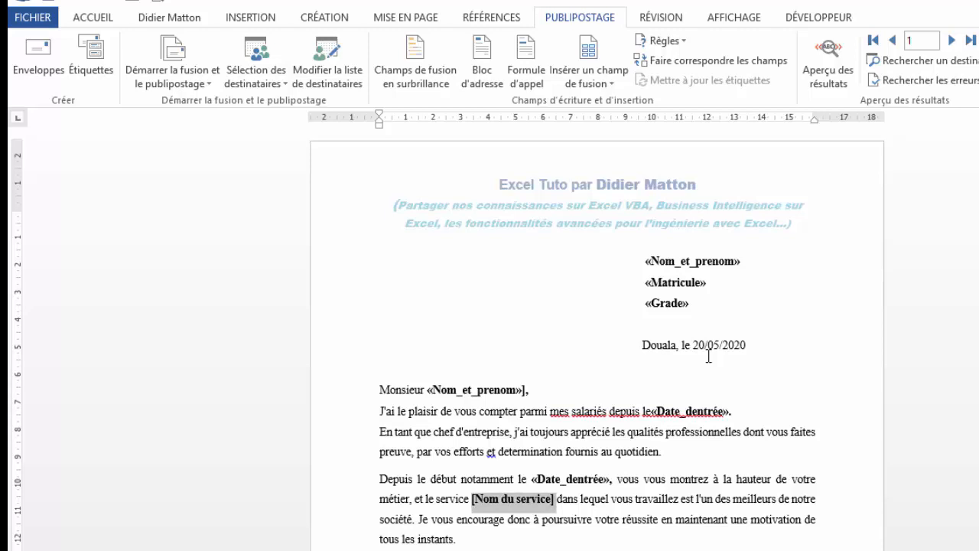
pyautogui.click(589, 76)
pyautogui.press('Down')
pyautogui.press('Down')
pyautogui.press('Down')
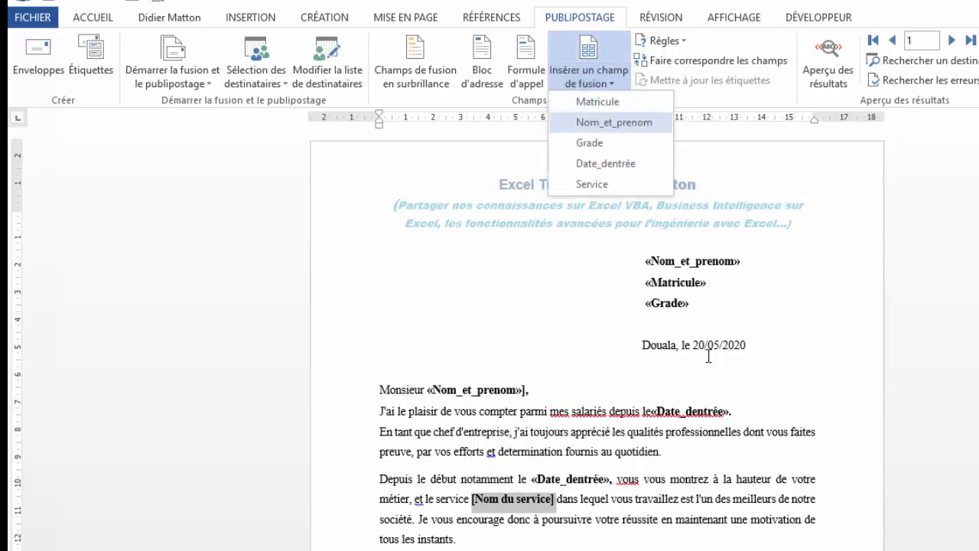
pyautogui.press('Return')
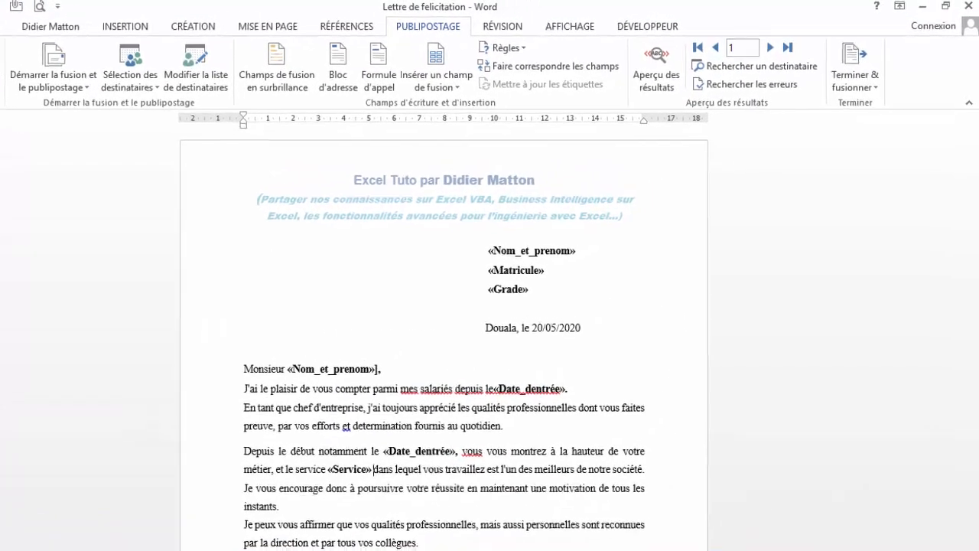
# Start finishing the merge as individual editable documents
pyautogui.click(841, 73)
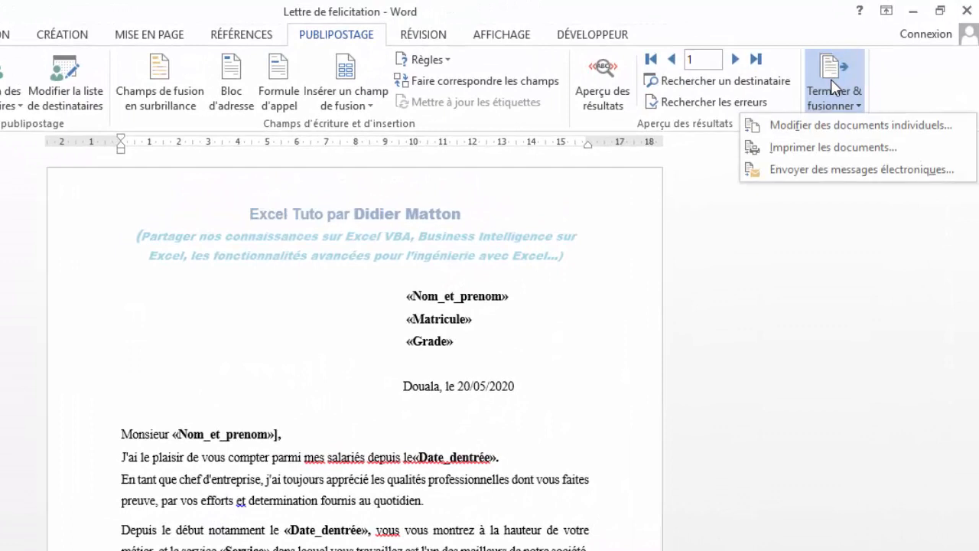
pyautogui.click(824, 126)
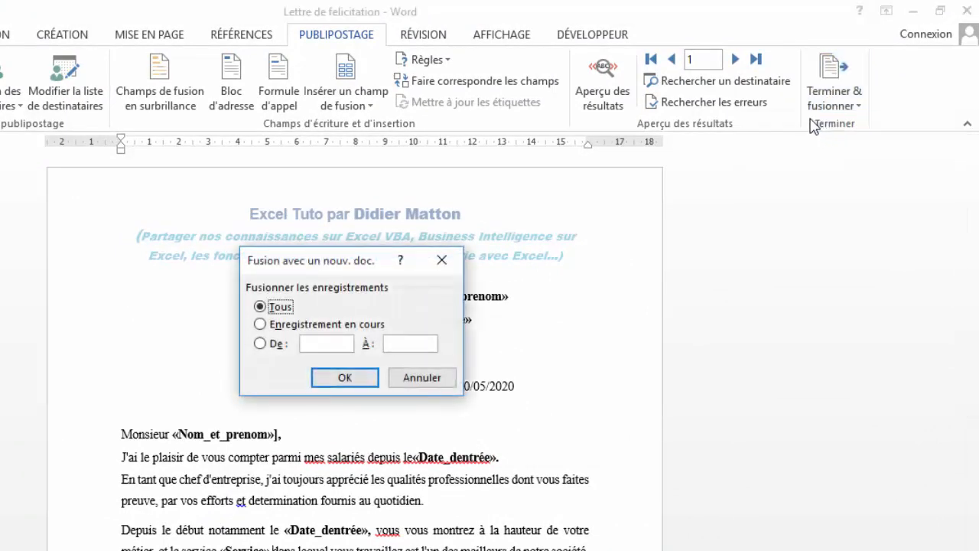
# Try restricting the merge to the current record and to the record range from 8 to 12
pyautogui.click(351, 331)
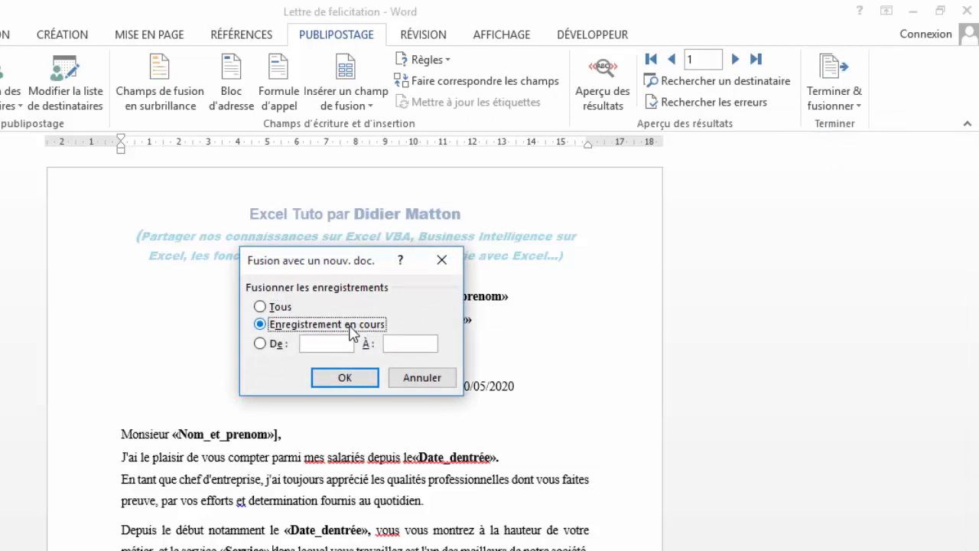
pyautogui.click(339, 343)
pyautogui.write('8')
pyautogui.click(394, 344)
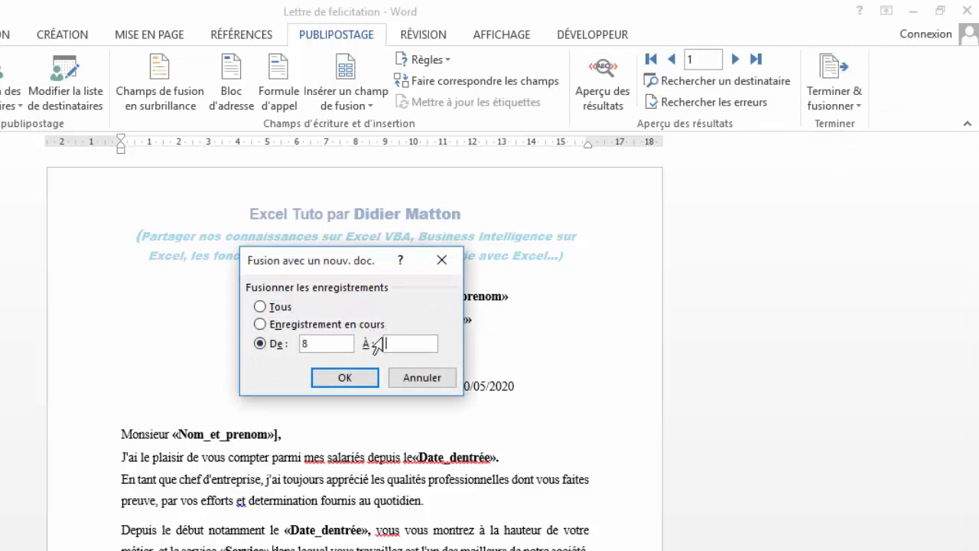
pyautogui.write('12')
# Merge all records into a new document and look through the generated letters
pyautogui.click(277, 307)
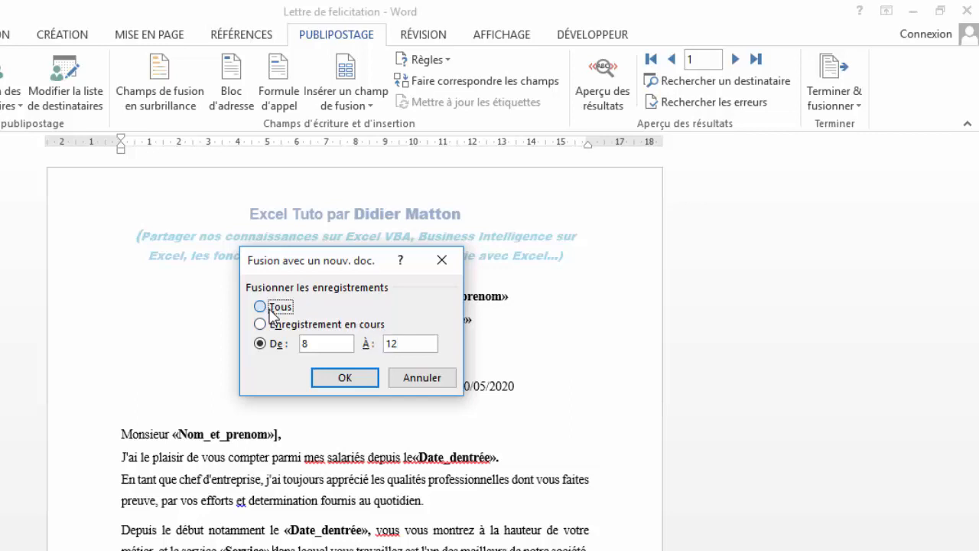
pyautogui.click(337, 381)
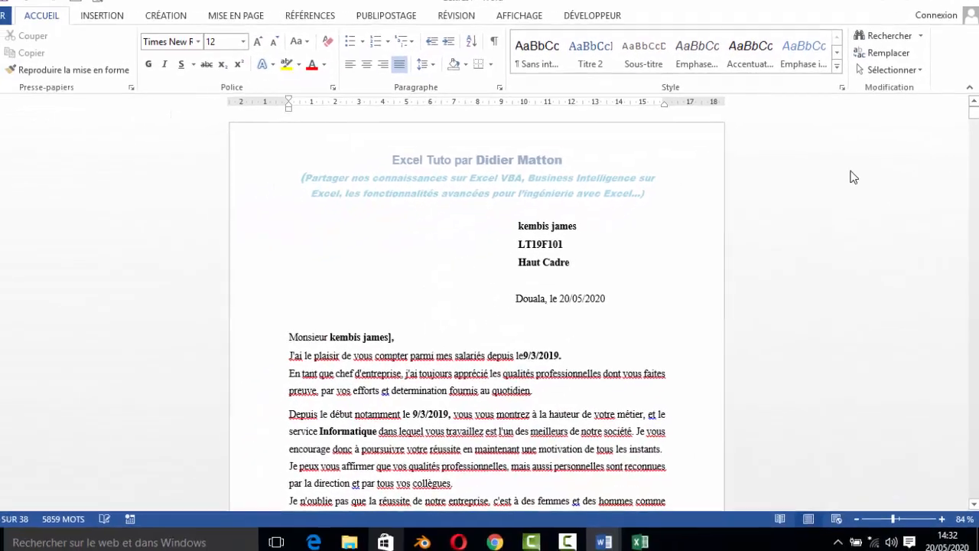
pyautogui.moveTo(974, 109)
pyautogui.mouseDown()
pyautogui.moveTo(971, 467)
pyautogui.moveTo(974, 108)
pyautogui.mouseUp()
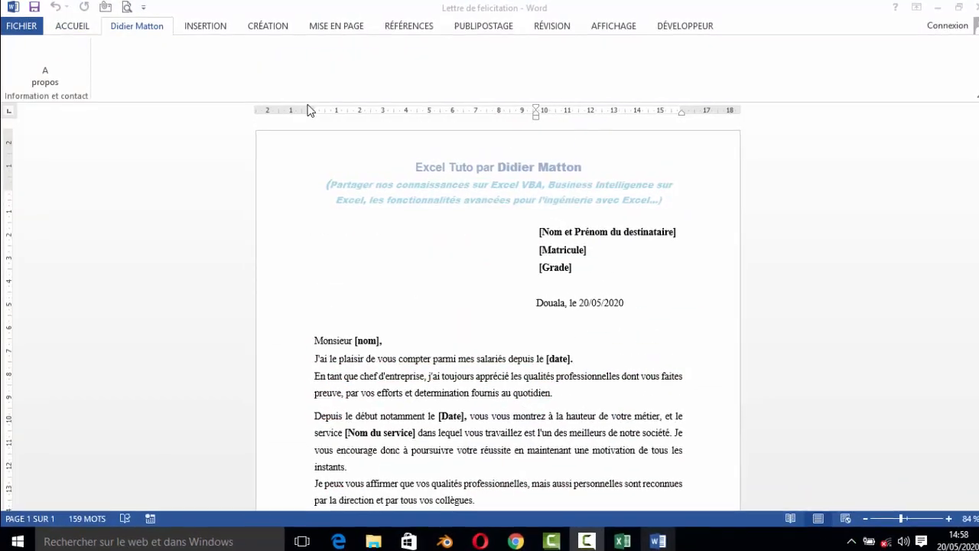
# Open the A propos information and contact details in the original letter
pyautogui.click(93, 80)
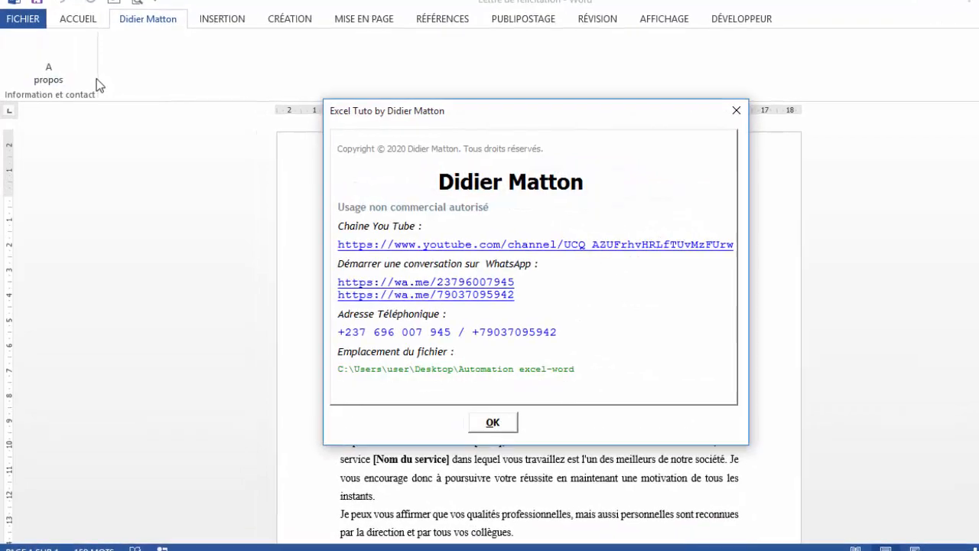